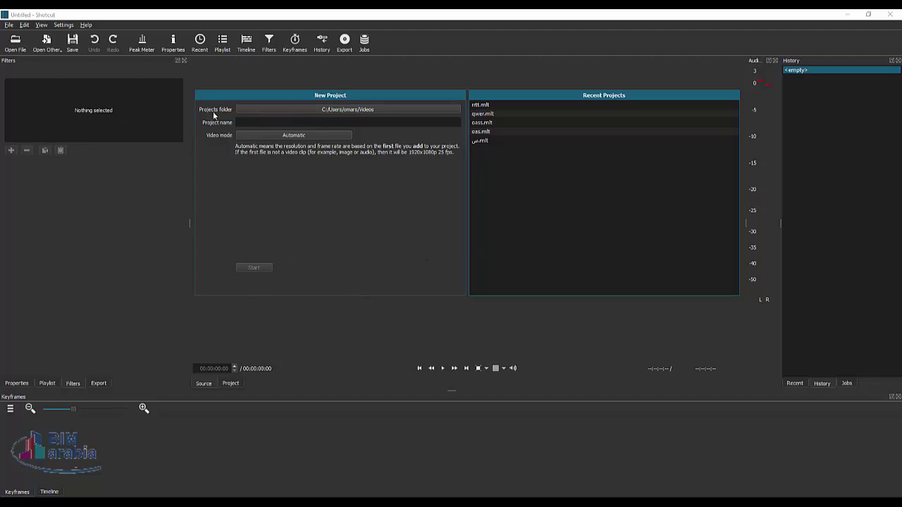
Step: Create a new project named rrrf, keeping the Automatic video mode
{"action": "left_click", "coordinate": [333, 124]}
{"action": "type", "text": "rrrf"}
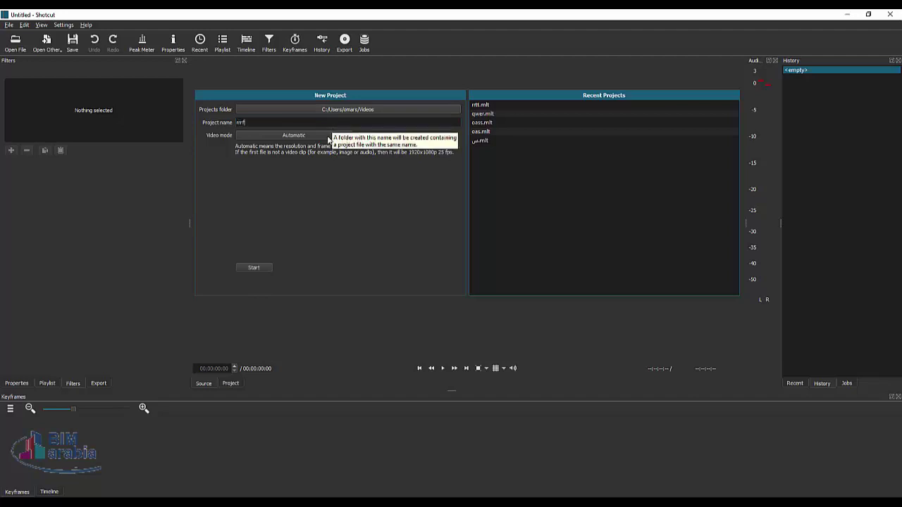
{"action": "left_click", "coordinate": [310, 135]}
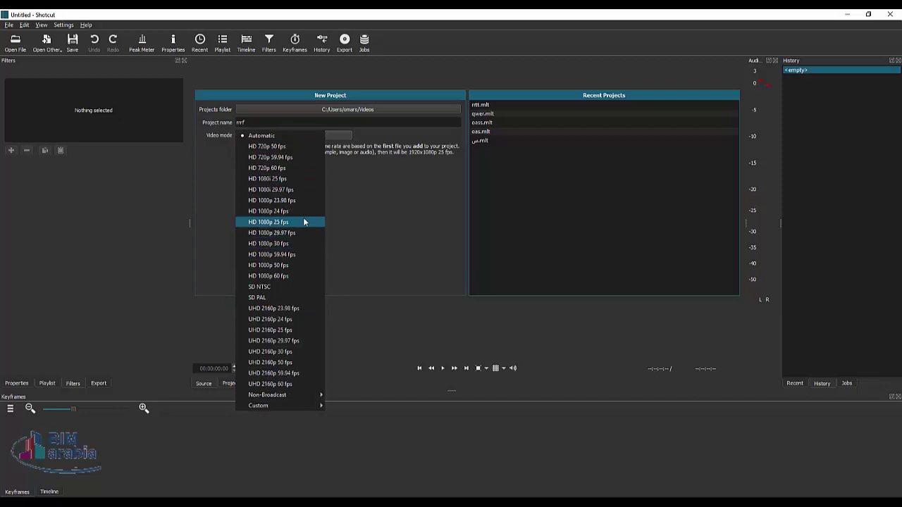
{"action": "left_click", "coordinate": [444, 257]}
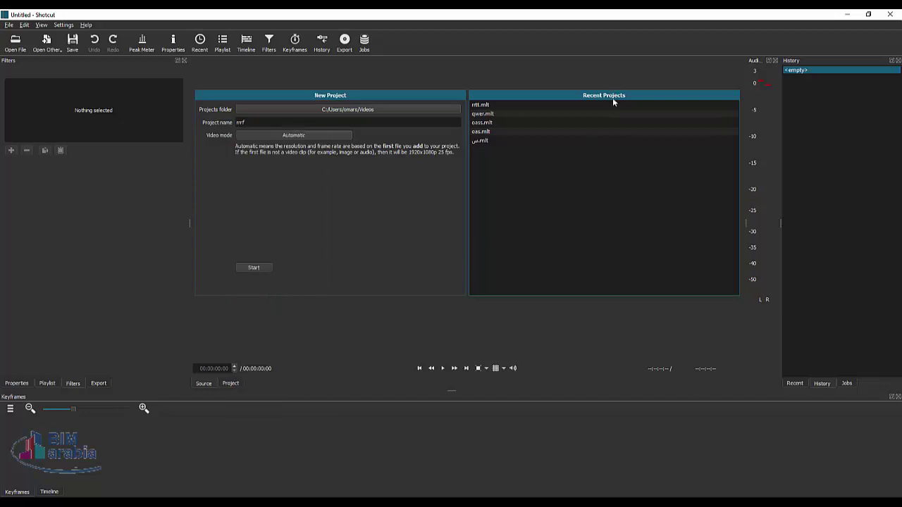
{"action": "left_click", "coordinate": [252, 268]}
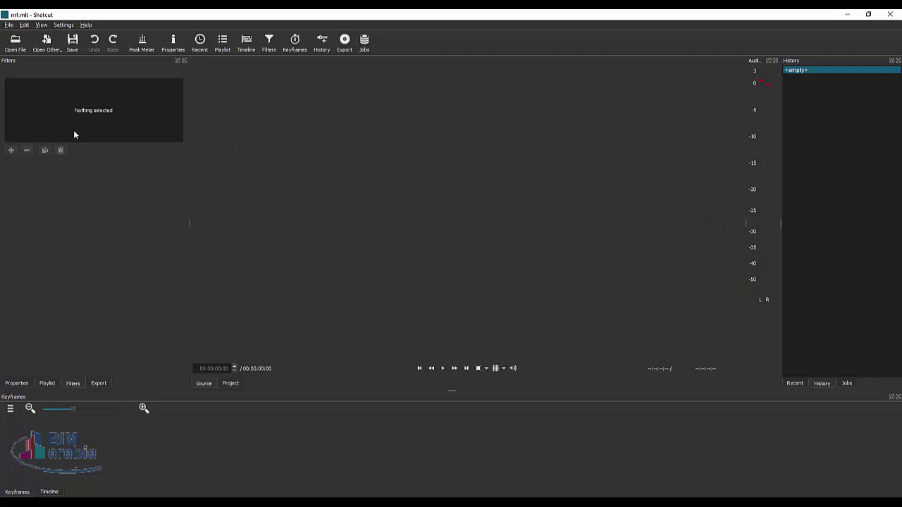
Step: Open the video file BIMARABIA Logo.mp4 from the DATA (D:) drive
{"action": "left_click", "coordinate": [9, 26]}
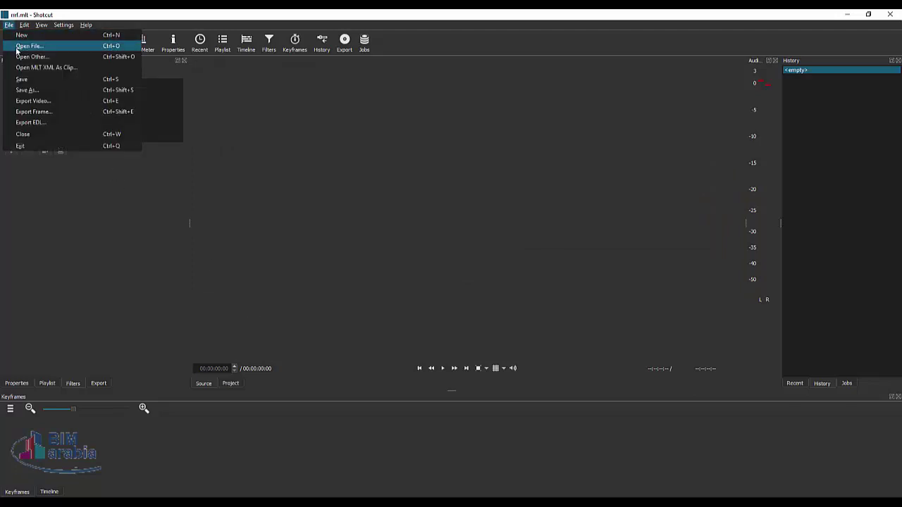
{"action": "left_click", "coordinate": [20, 45]}
{"action": "scroll", "coordinate": [320, 201], "scroll_direction": "down", "scroll_amount": 5}
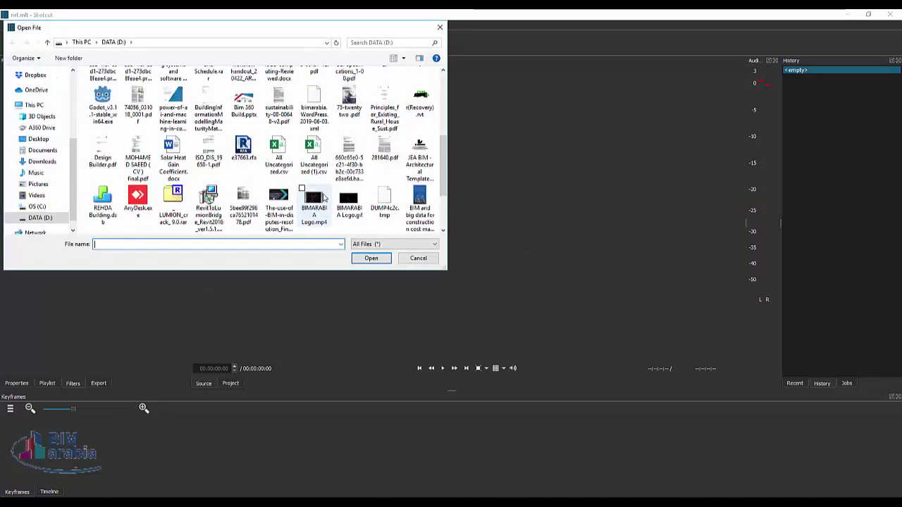
{"action": "left_click", "coordinate": [323, 216]}
{"action": "double_click", "coordinate": [322, 214]}
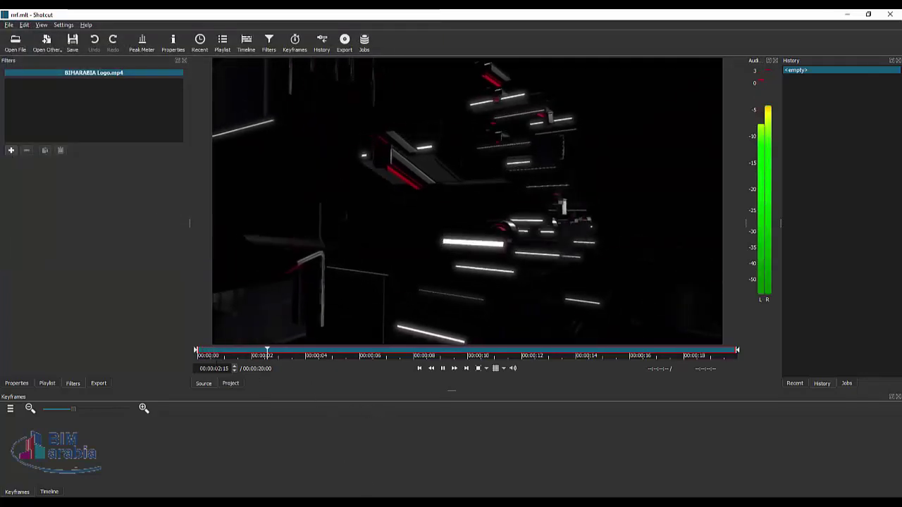
Step: Trim the source clip's start to 00:00:05:03 and place the trimmed clip on the timeline as its first clip
{"action": "mouse_move", "coordinate": [197, 356]}
{"action": "left_mouse_down"}
{"action": "mouse_move", "coordinate": [370, 355]}
{"action": "mouse_move", "coordinate": [336, 354]}
{"action": "left_mouse_up"}
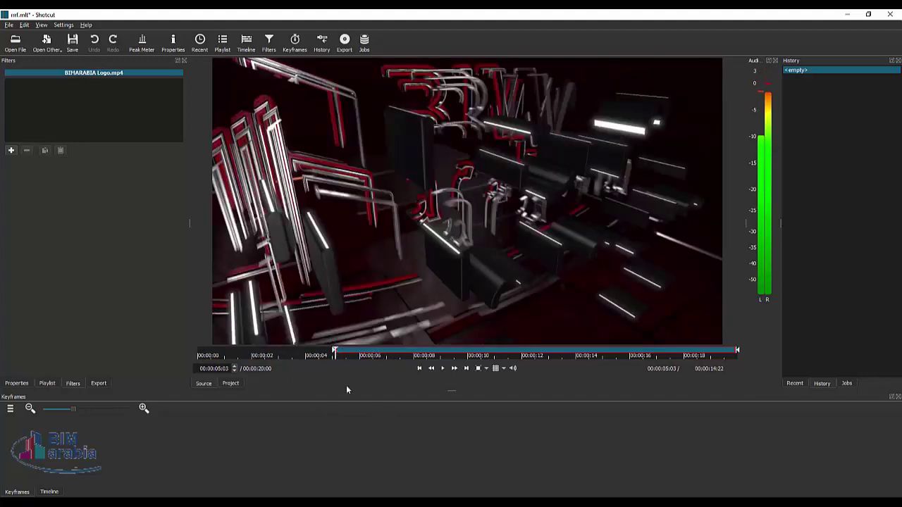
{"action": "left_click", "coordinate": [50, 492]}
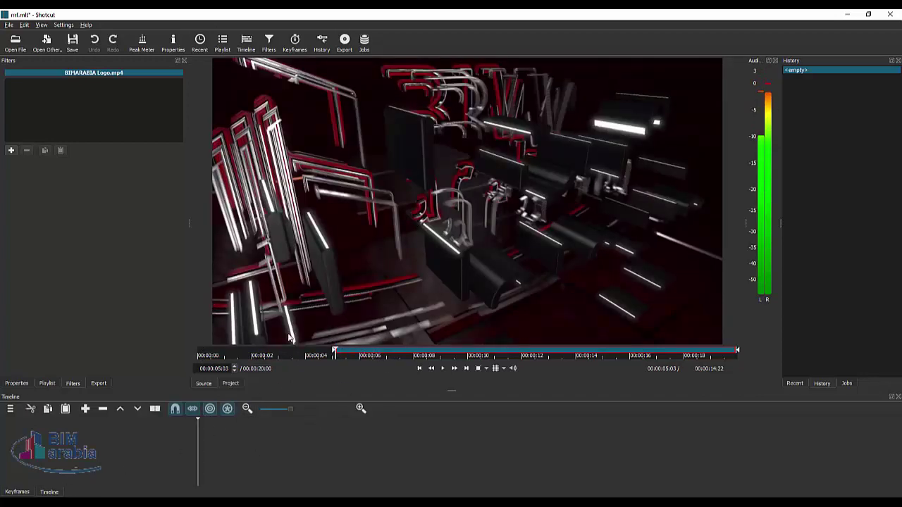
{"action": "left_click_drag", "start_coordinate": [289, 338], "coordinate": [234, 458]}
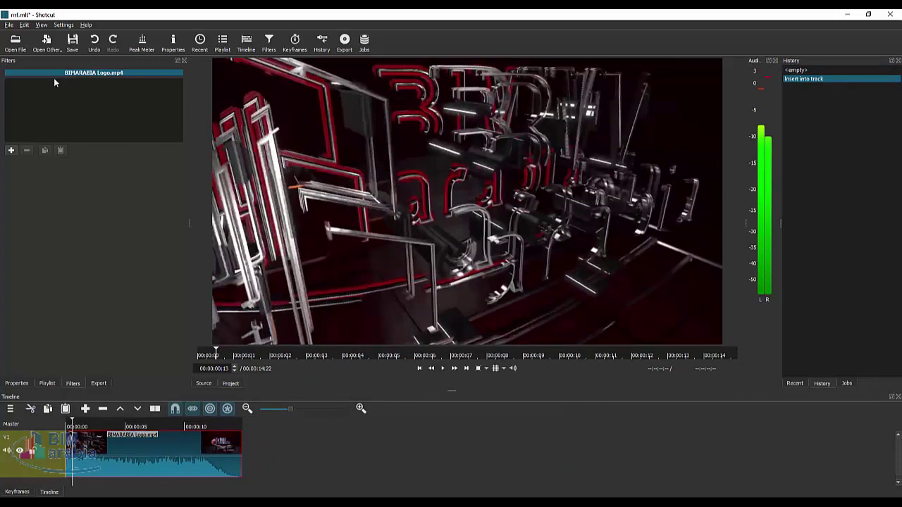
Step: Paste two more copies of the BIMARABIA Logo.mp4 clip onto track V1
{"action": "left_click", "coordinate": [9, 24]}
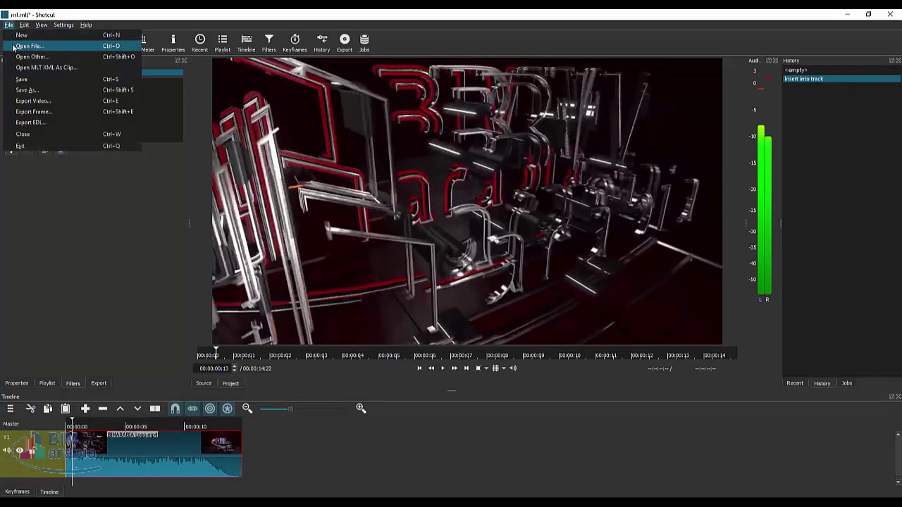
{"action": "left_click", "coordinate": [126, 289]}
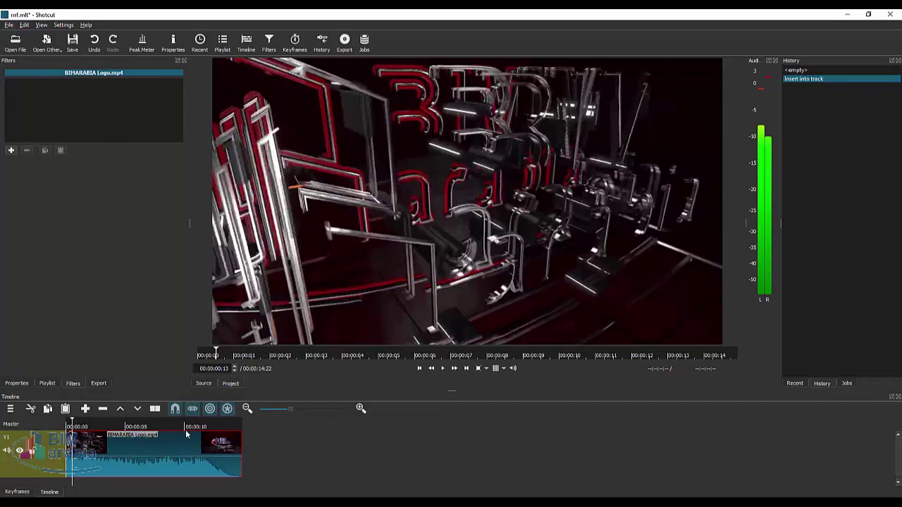
{"action": "key", "text": "ctrl+v"}
{"action": "key", "text": "ctrl+v"}
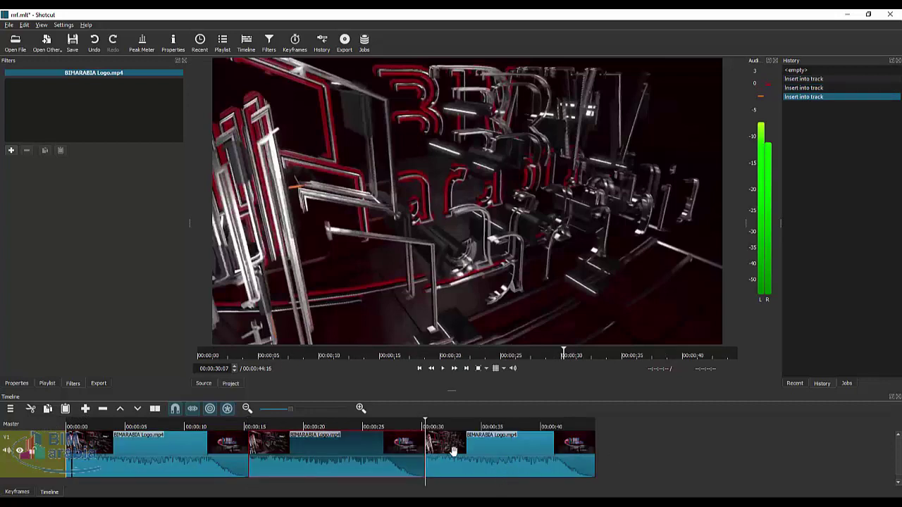
Step: Move the third clip later on V1, leaving a gap of about 2 seconds after the second clip
{"action": "mouse_move", "coordinate": [500, 456]}
{"action": "left_mouse_down"}
{"action": "mouse_move", "coordinate": [584, 451]}
{"action": "mouse_move", "coordinate": [509, 456]}
{"action": "left_mouse_up"}
{"action": "left_click", "coordinate": [428, 422]}
{"action": "left_click_drag", "start_coordinate": [430, 421], "coordinate": [388, 421]}
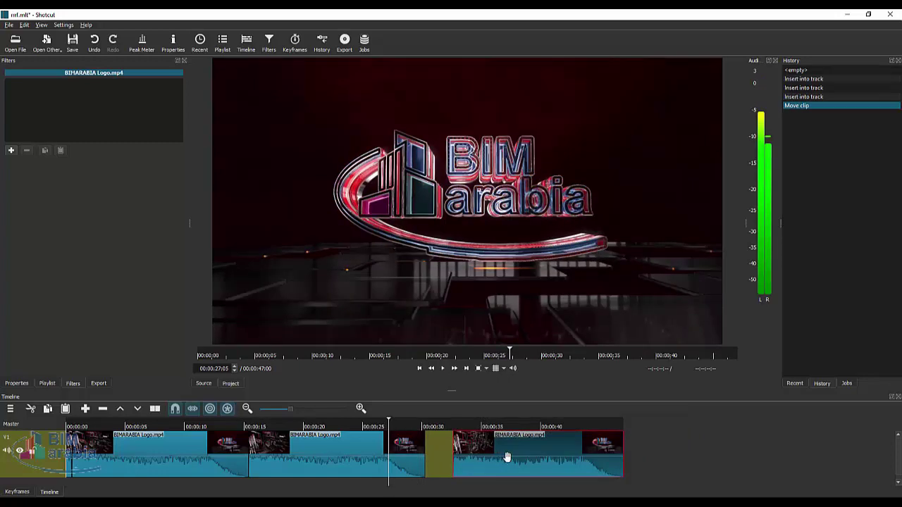
Step: Turn off snapping, scrubbing and both ripple modes, and overlap the third clip with the second by about 1.2 seconds to add a transition
{"action": "left_click_drag", "start_coordinate": [512, 457], "coordinate": [463, 456]}
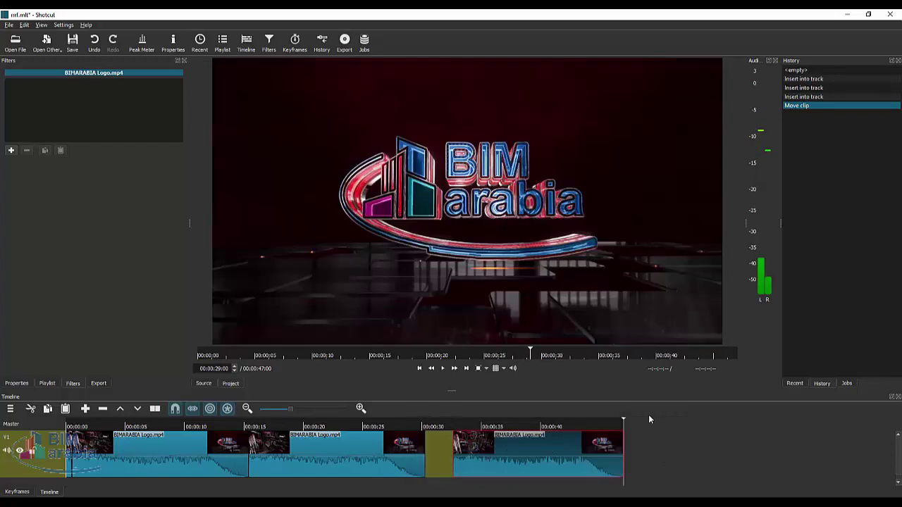
{"action": "left_click_drag", "start_coordinate": [534, 447], "coordinate": [503, 447]}
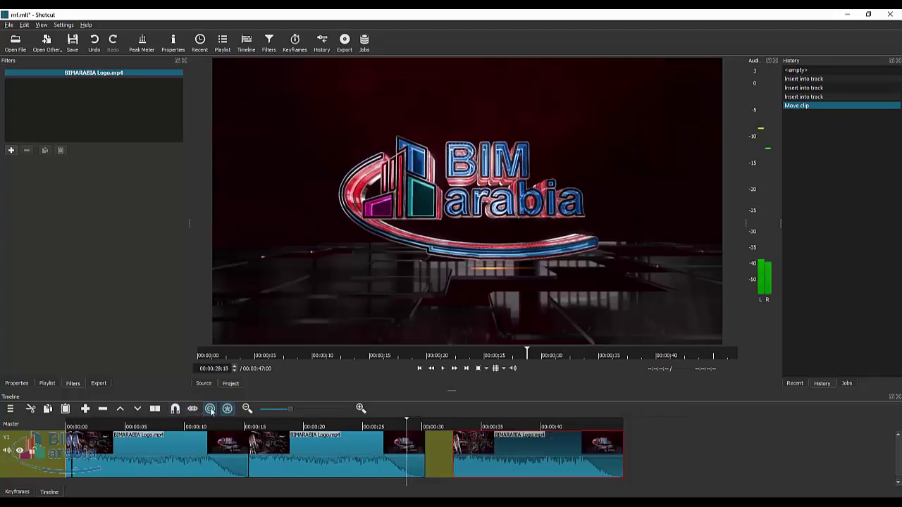
{"action": "left_click_drag", "start_coordinate": [473, 454], "coordinate": [528, 461]}
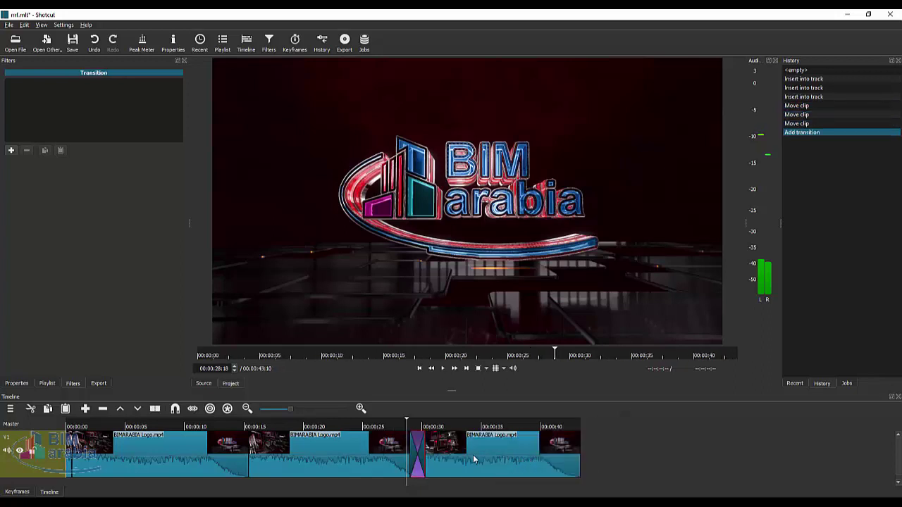
{"action": "left_click", "coordinate": [506, 453]}
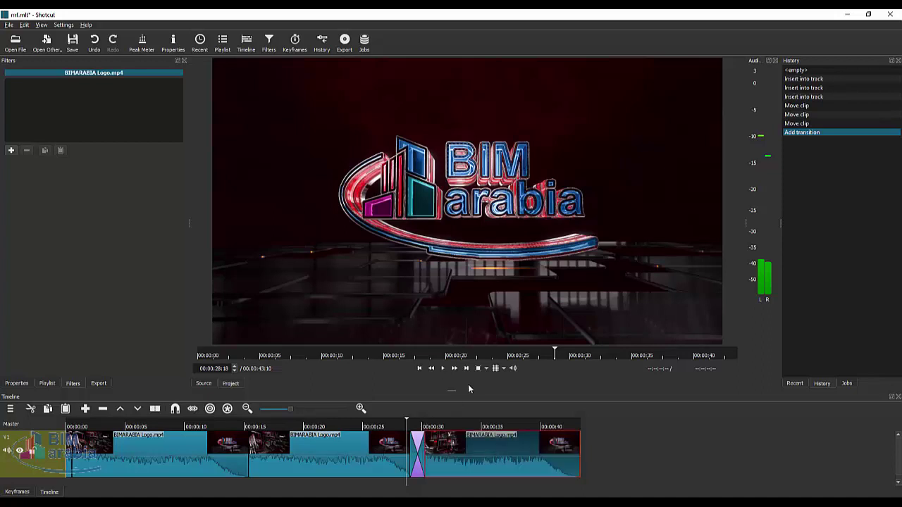
Step: Play back the transition between the second and third clips
{"action": "left_click", "coordinate": [399, 422]}
{"action": "left_click", "coordinate": [405, 423]}
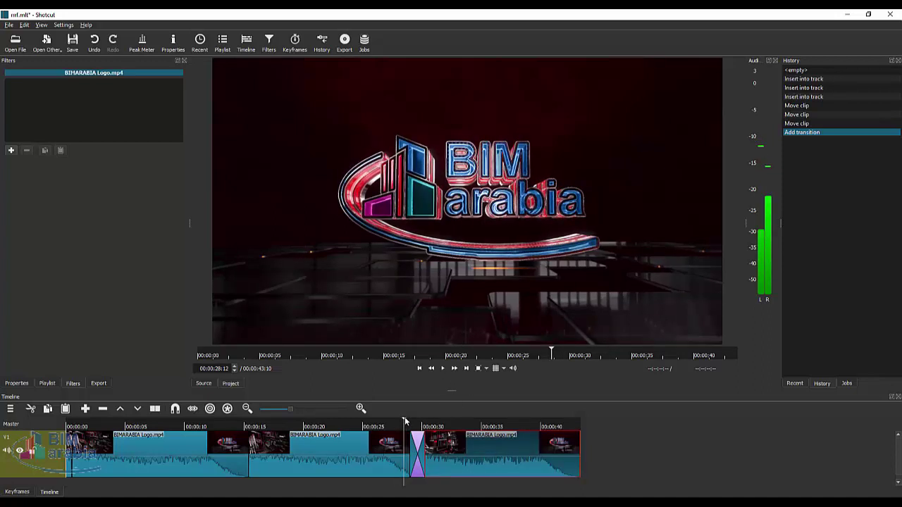
{"action": "left_click", "coordinate": [442, 368]}
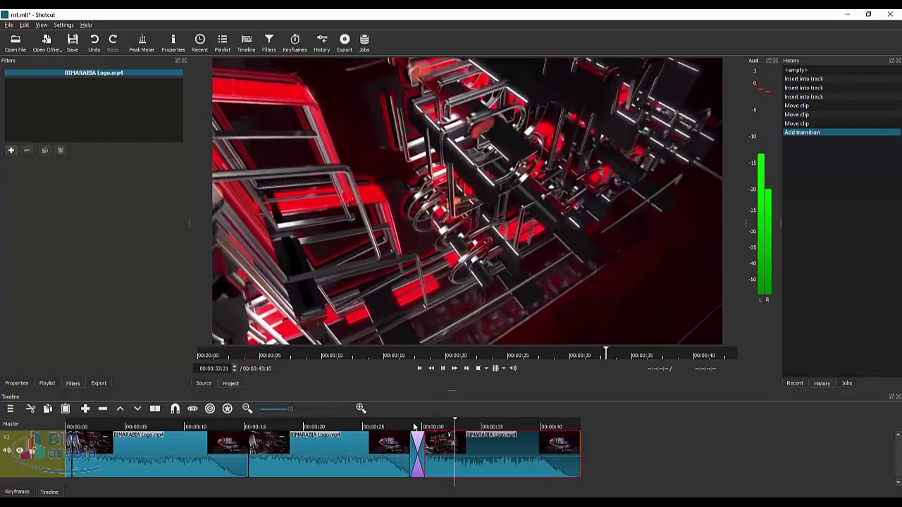
{"action": "left_click", "coordinate": [414, 426]}
{"action": "left_click", "coordinate": [442, 368]}
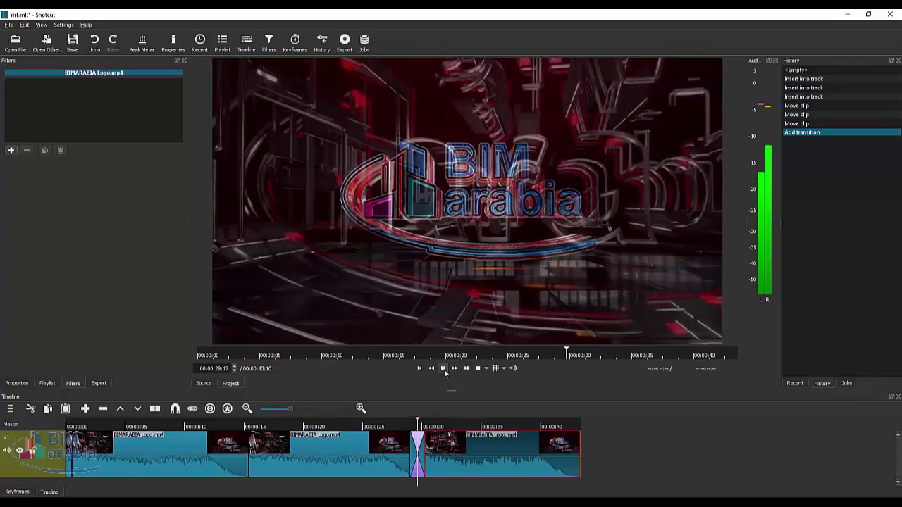
Step: Open the properties of the transition between the second and third clips
{"action": "left_click", "coordinate": [419, 439]}
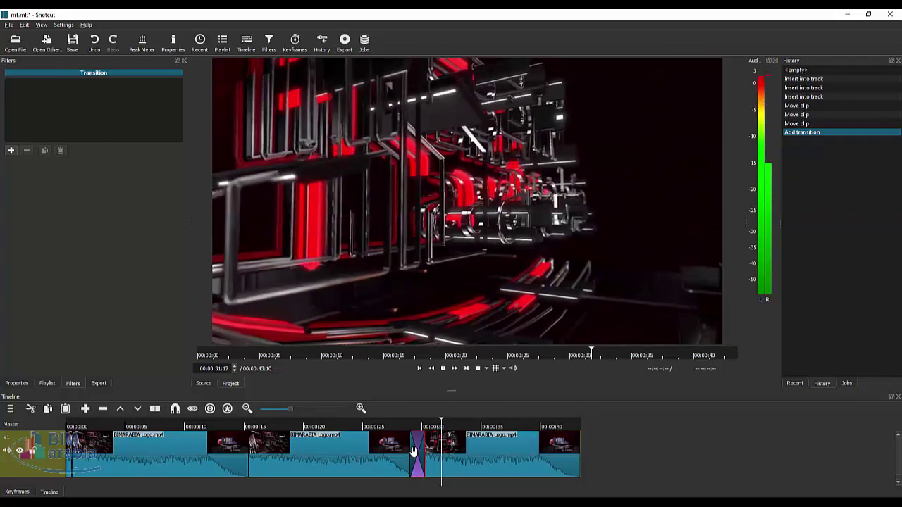
{"action": "right_click", "coordinate": [412, 450]}
{"action": "right_click", "coordinate": [416, 438]}
{"action": "right_click", "coordinate": [417, 442]}
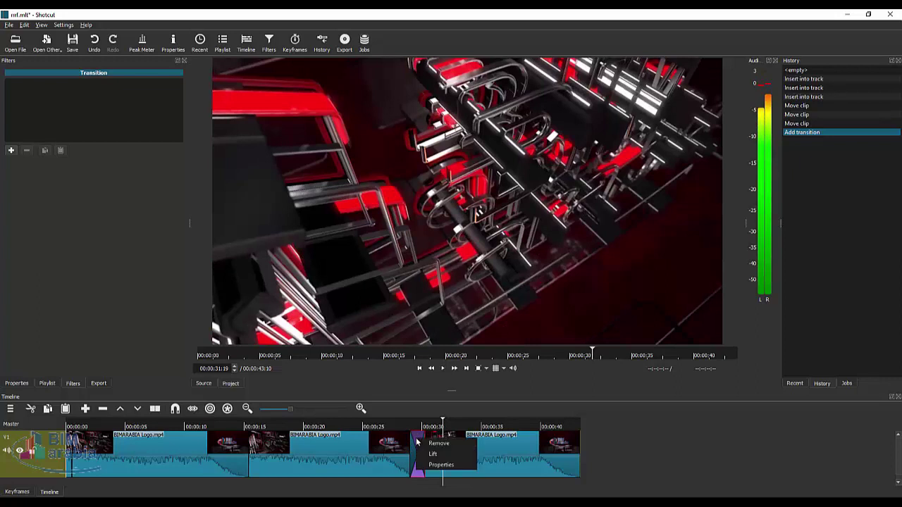
{"action": "left_click", "coordinate": [442, 465]}
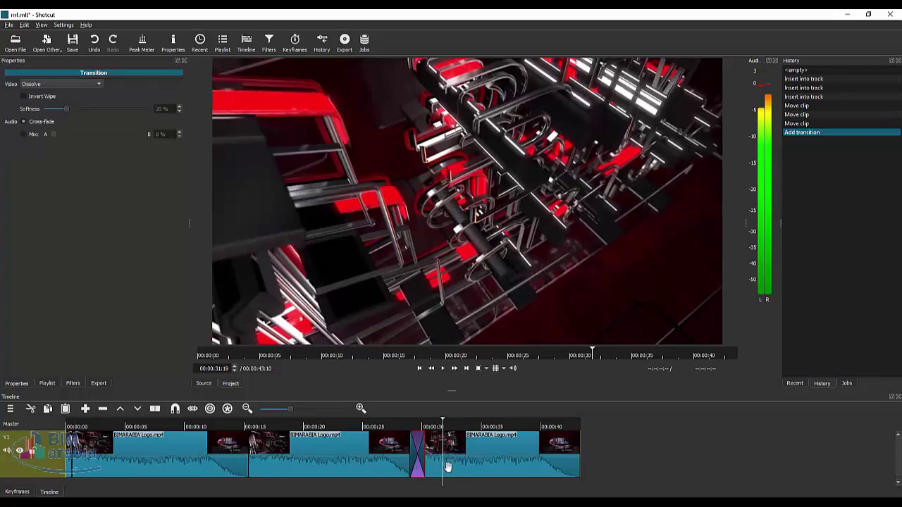
Step: Set the transition's video effect to Bar Horizontal and preview it from the start of the transition
{"action": "left_click", "coordinate": [97, 85]}
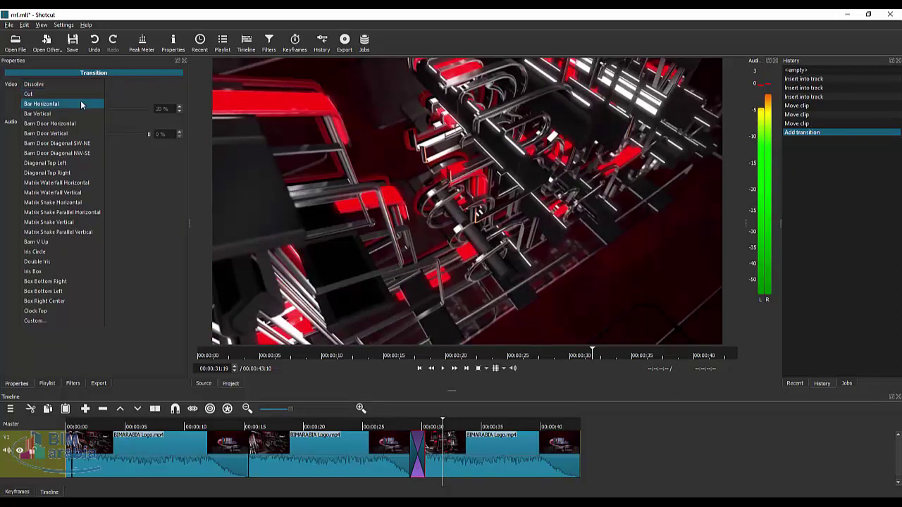
{"action": "left_click", "coordinate": [78, 103]}
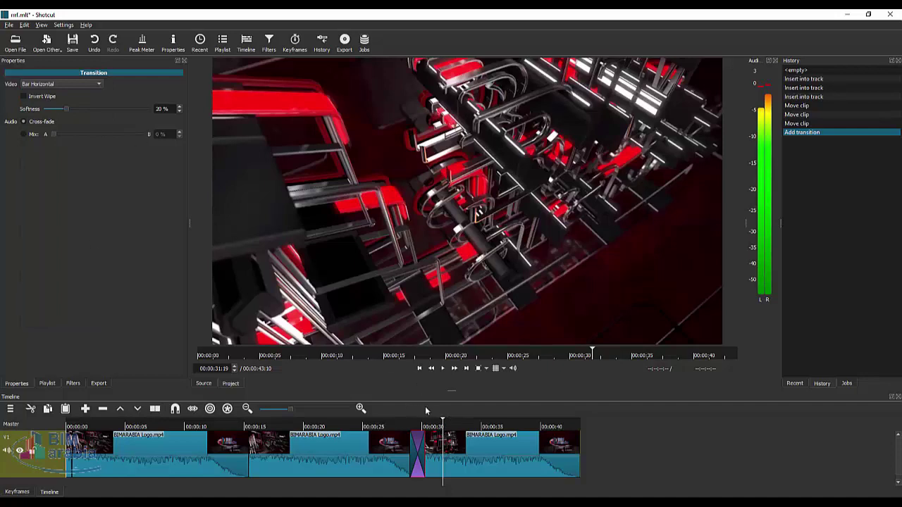
{"action": "left_click", "coordinate": [412, 422]}
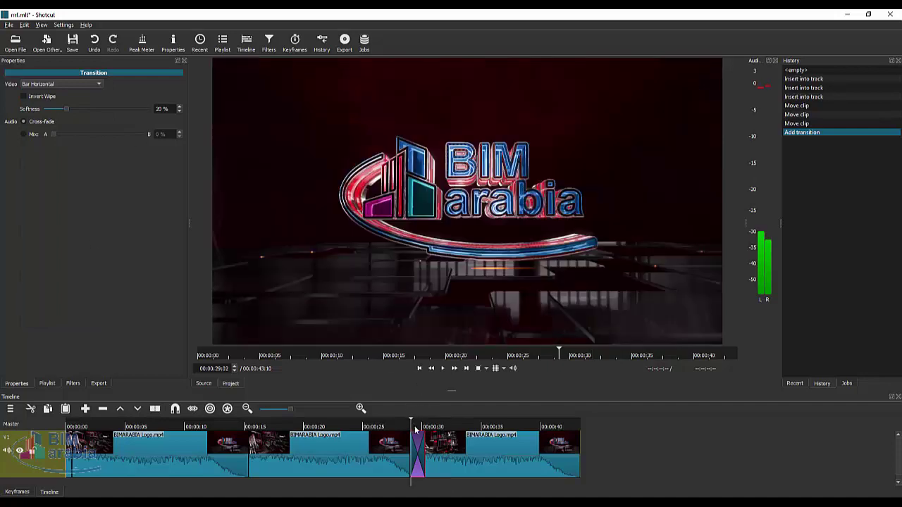
{"action": "left_click", "coordinate": [442, 368]}
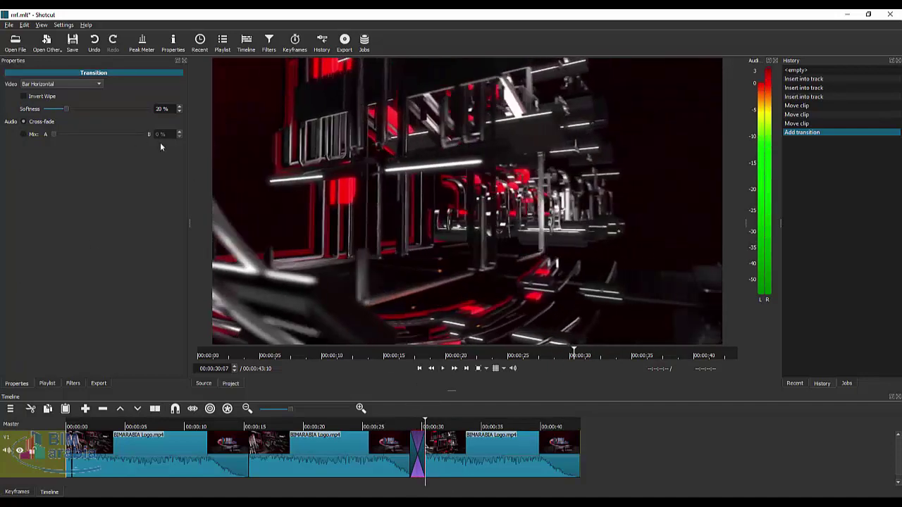
Step: Change the transition's video effect to Bar Vertical and play it back from just before the transition
{"action": "left_click", "coordinate": [68, 85]}
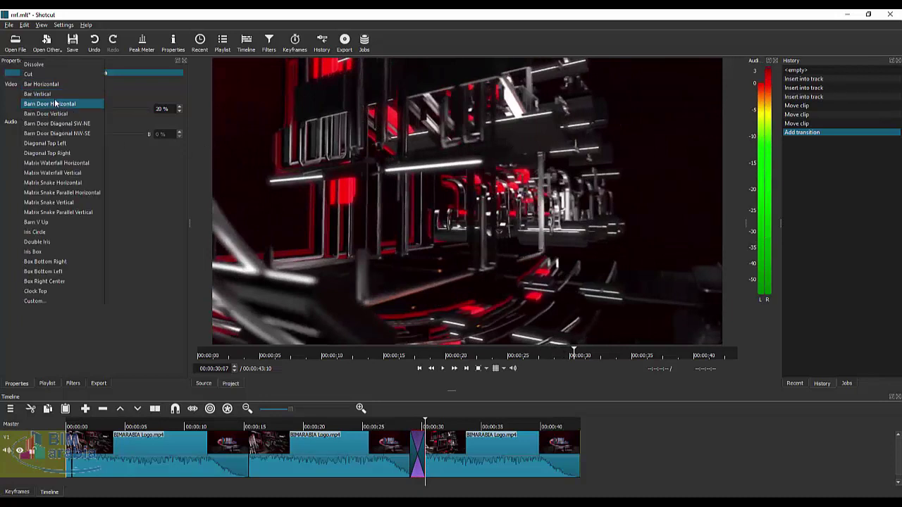
{"action": "left_click", "coordinate": [60, 94]}
{"action": "left_click", "coordinate": [409, 422]}
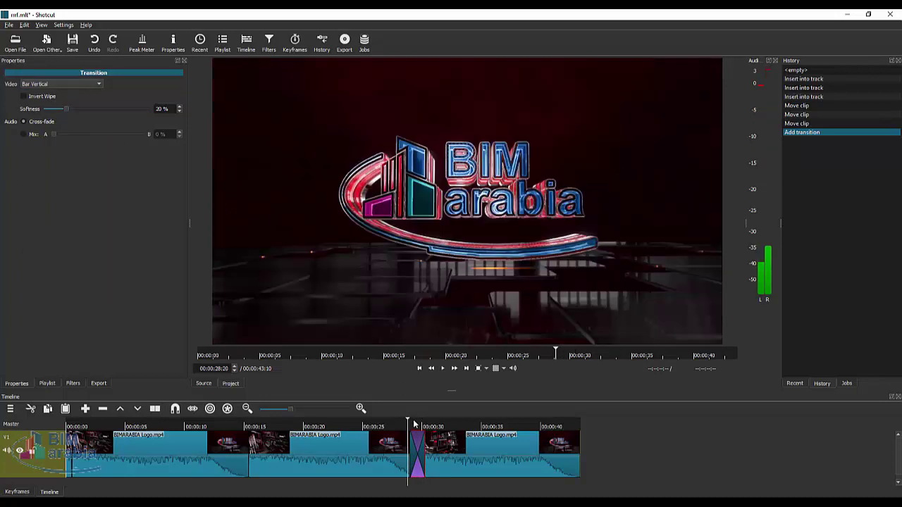
{"action": "left_click", "coordinate": [443, 370]}
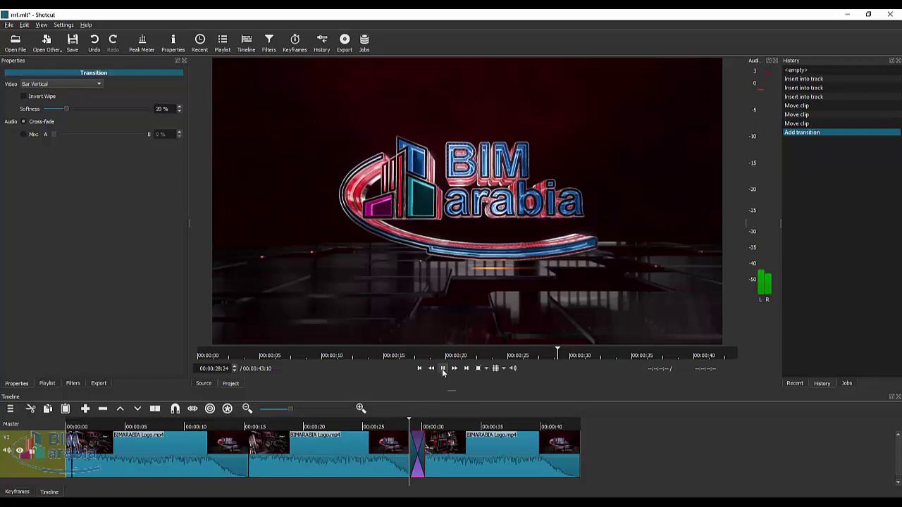
{"action": "left_click", "coordinate": [444, 369]}
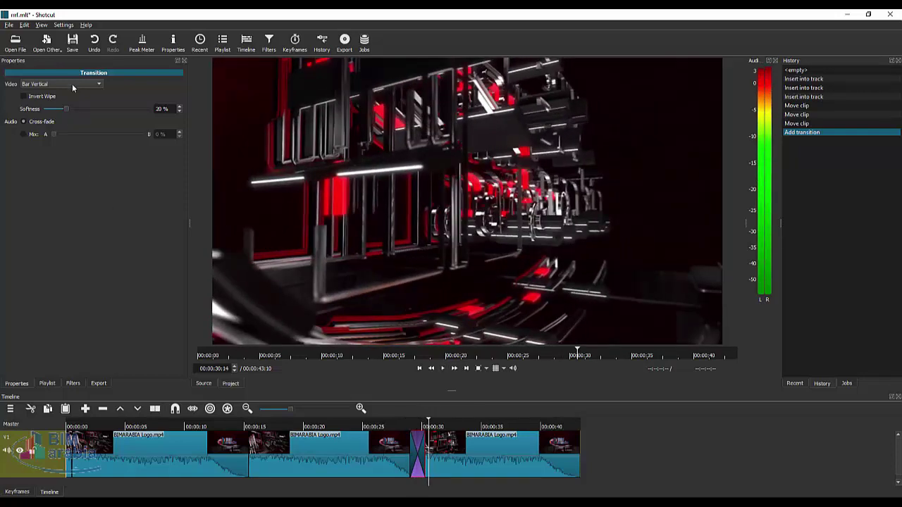
Step: Set the transition's video effect to Matrix Snake Parallel Vertical and move the playhead to the transition's beginning
{"action": "left_click", "coordinate": [74, 84]}
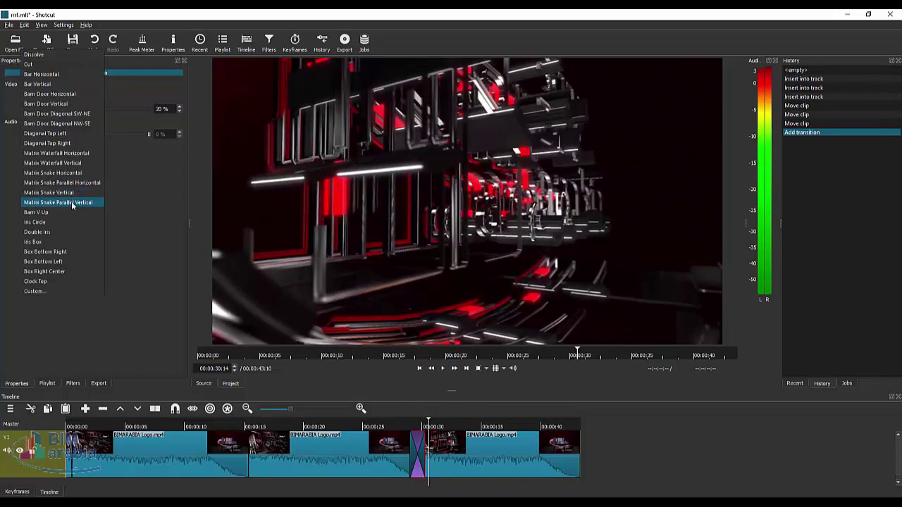
{"action": "left_click", "coordinate": [73, 204]}
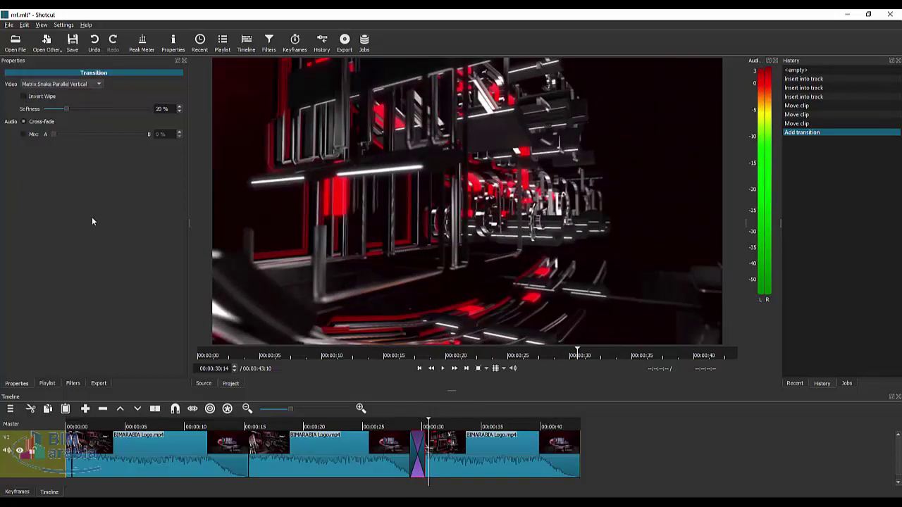
{"action": "left_click", "coordinate": [414, 427]}
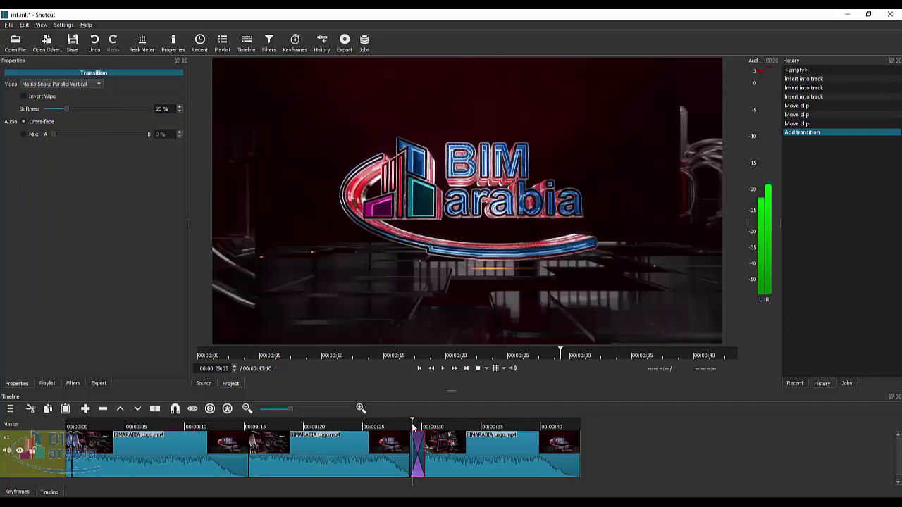
Step: Play the Matrix Snake Parallel Vertical transition from just before its start and set its softness to 25%
{"action": "left_click", "coordinate": [404, 426]}
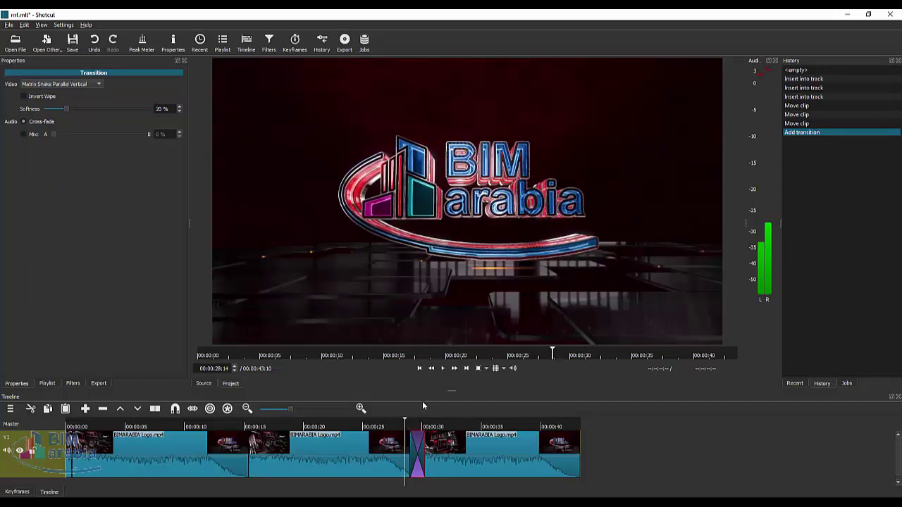
{"action": "left_click", "coordinate": [444, 369]}
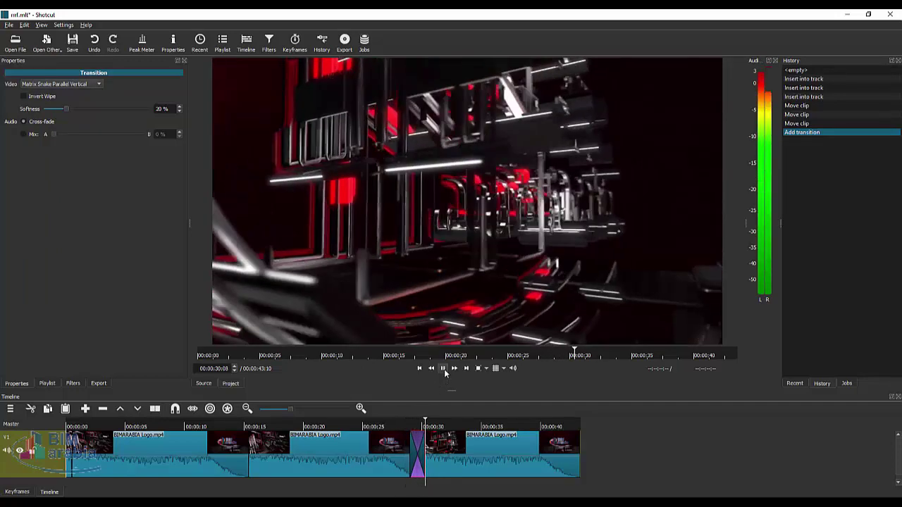
{"action": "left_click_drag", "start_coordinate": [61, 111], "coordinate": [69, 115]}
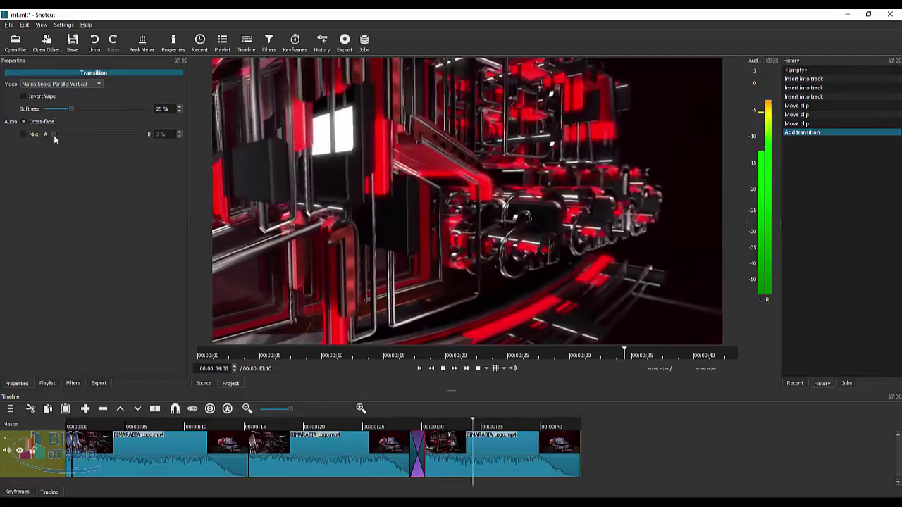
Step: Change the transition's video effect to Clock Top and play it back from the start of the transition
{"action": "left_click", "coordinate": [104, 84]}
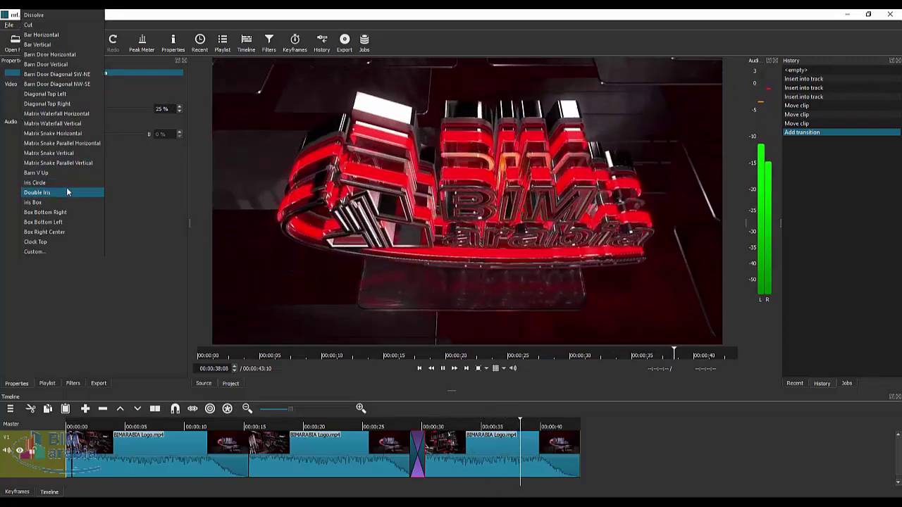
{"action": "left_click", "coordinate": [69, 242]}
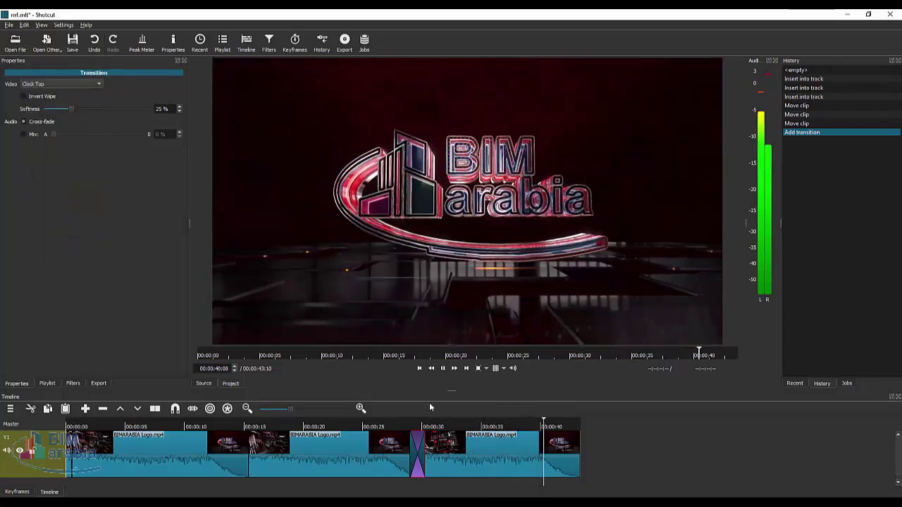
{"action": "left_click", "coordinate": [411, 421]}
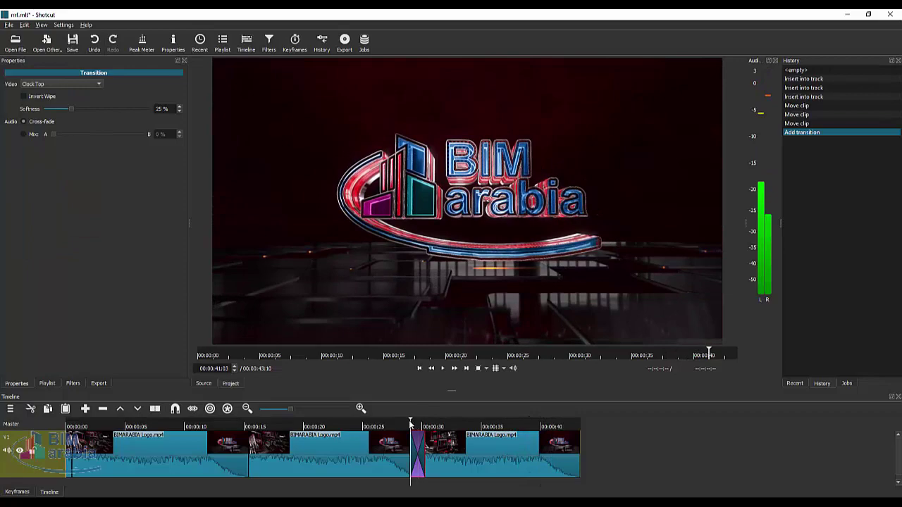
{"action": "left_click", "coordinate": [444, 369]}
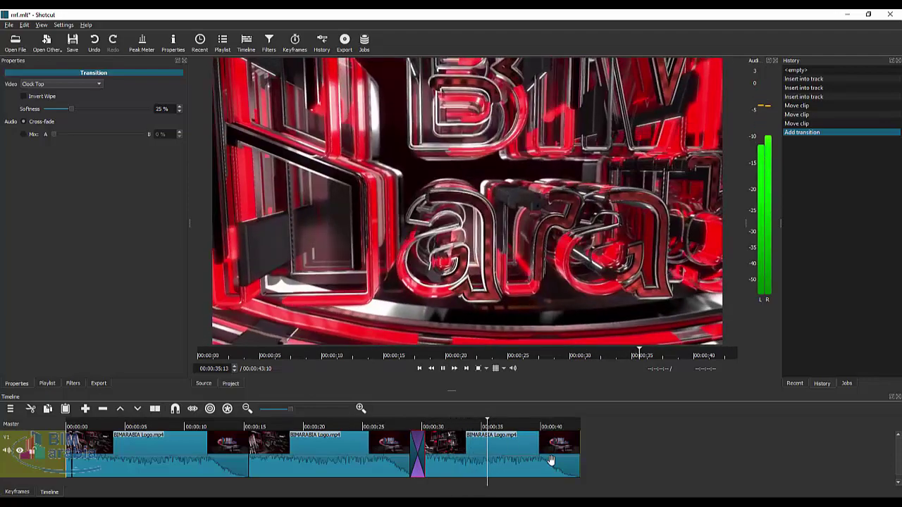
Step: Add a Contrast filter to the last clip on the timeline and set its level to 56.8%
{"action": "left_click", "coordinate": [548, 460]}
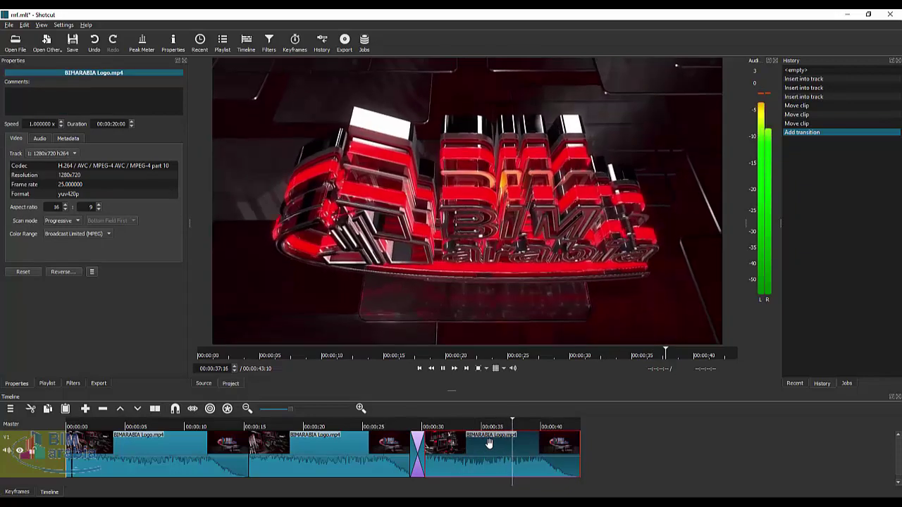
{"action": "left_click", "coordinate": [73, 382]}
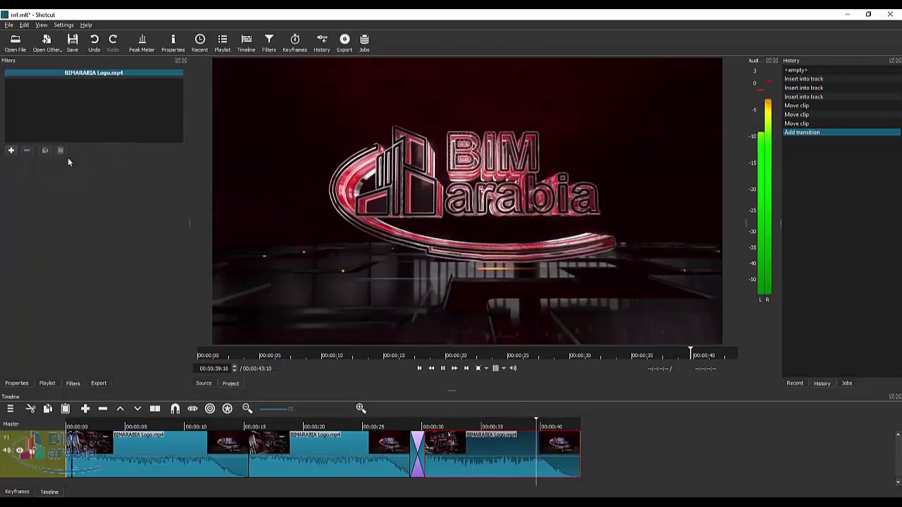
{"action": "left_click", "coordinate": [12, 151]}
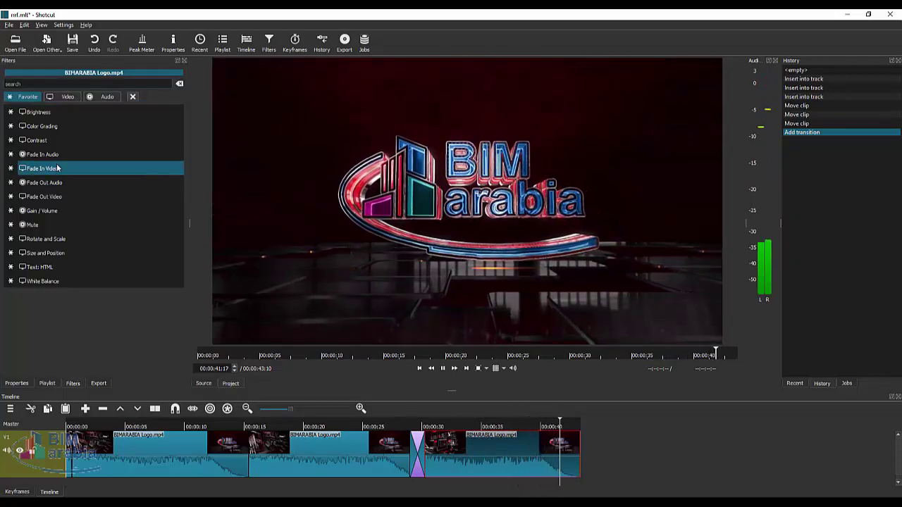
{"action": "left_click", "coordinate": [71, 139]}
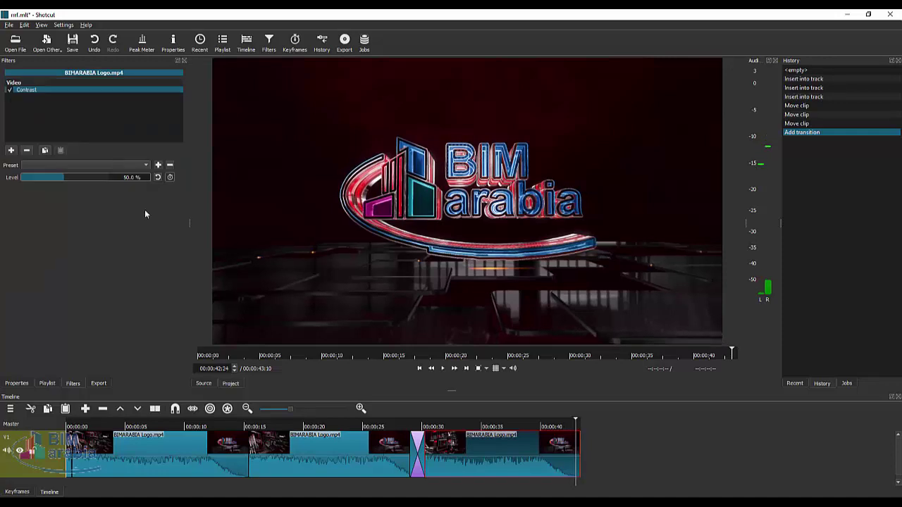
{"action": "left_click_drag", "start_coordinate": [64, 178], "coordinate": [147, 179]}
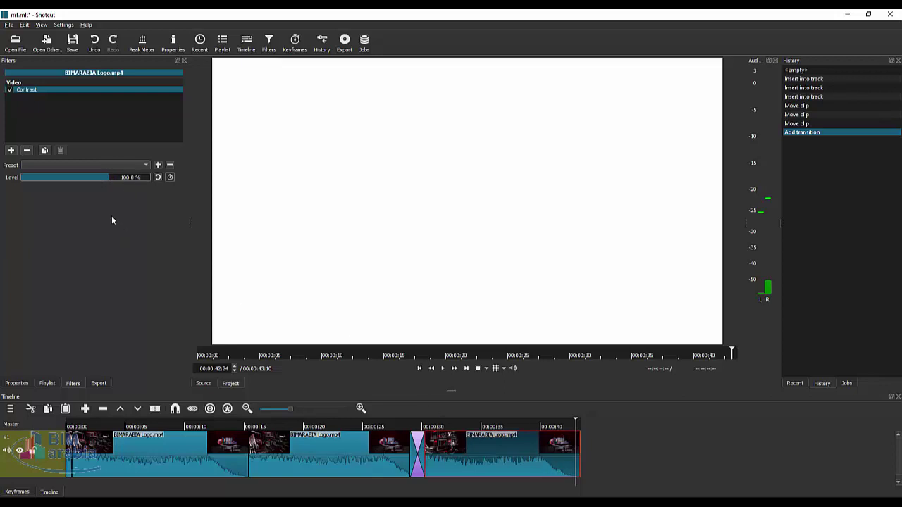
{"action": "left_click_drag", "start_coordinate": [97, 179], "coordinate": [71, 178]}
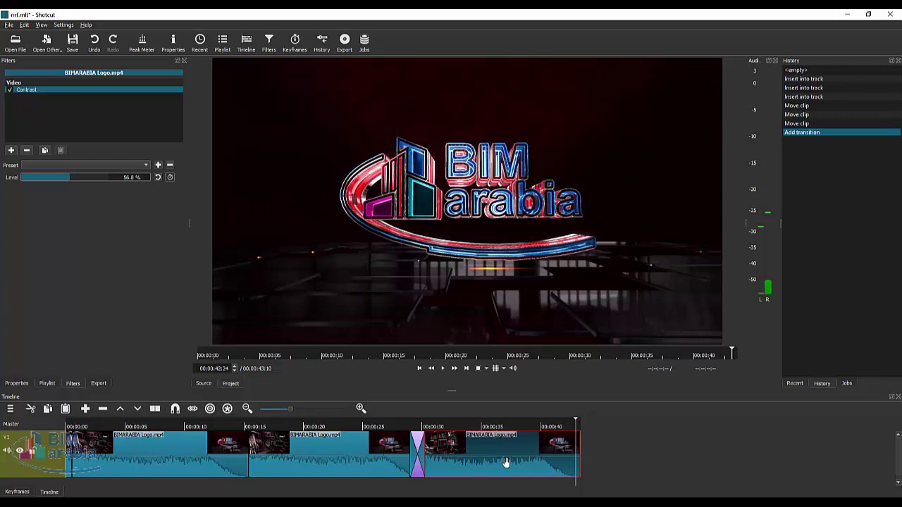
Step: Move the Contrast filter's start to about 9 seconds into the clip, set its level to 71.6%, and preview it
{"action": "left_click", "coordinate": [17, 492]}
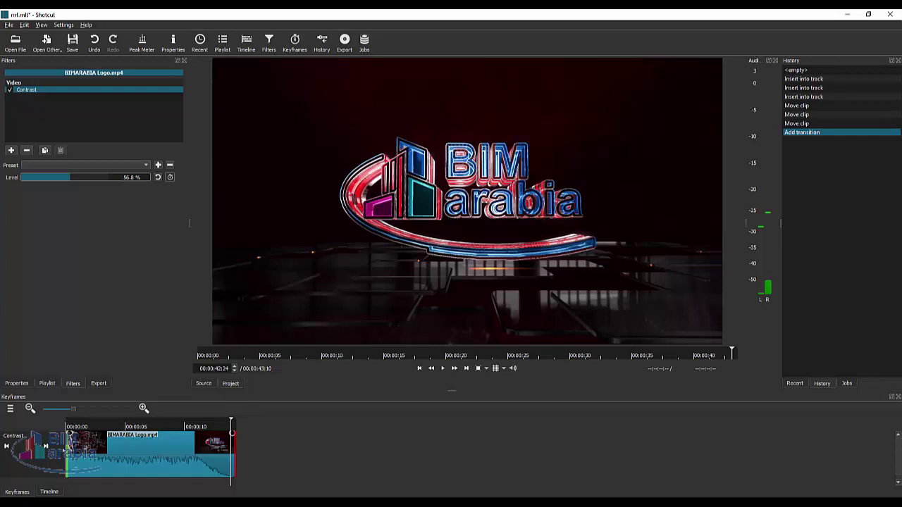
{"action": "left_click_drag", "start_coordinate": [69, 437], "coordinate": [132, 428]}
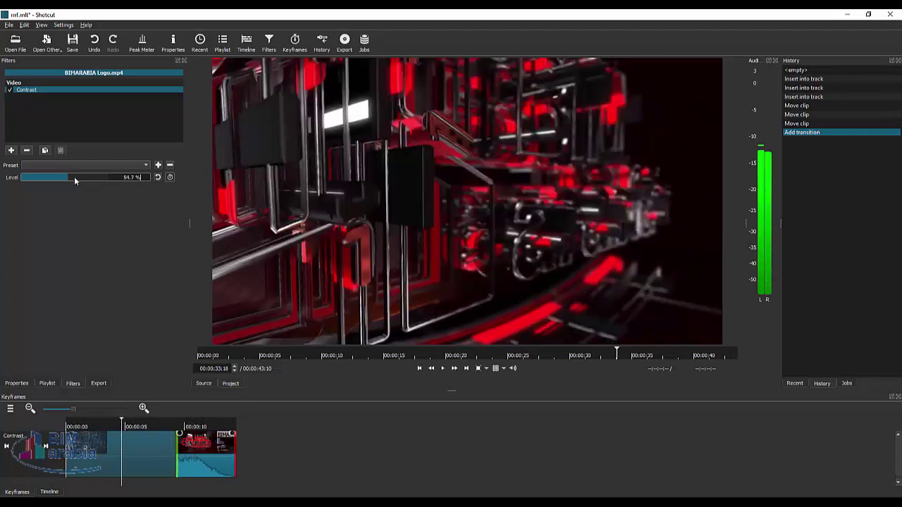
{"action": "left_click", "coordinate": [143, 426]}
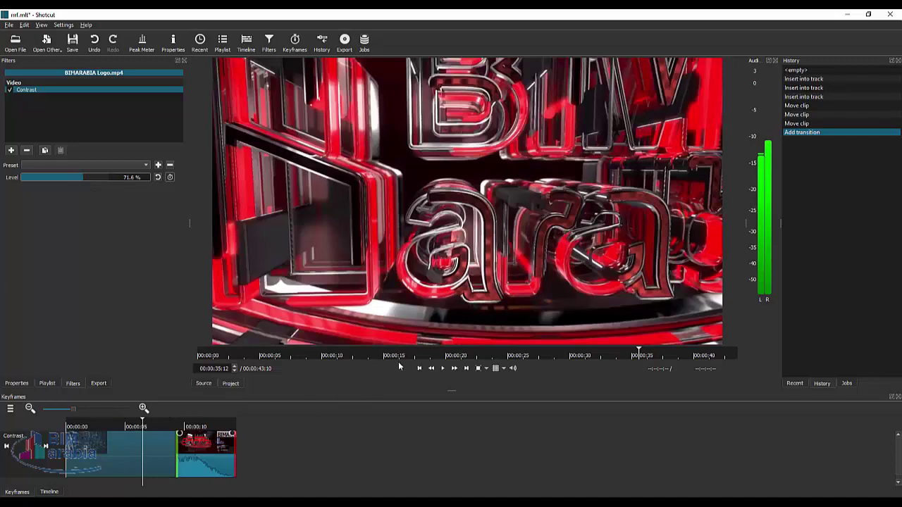
{"action": "left_click", "coordinate": [443, 368]}
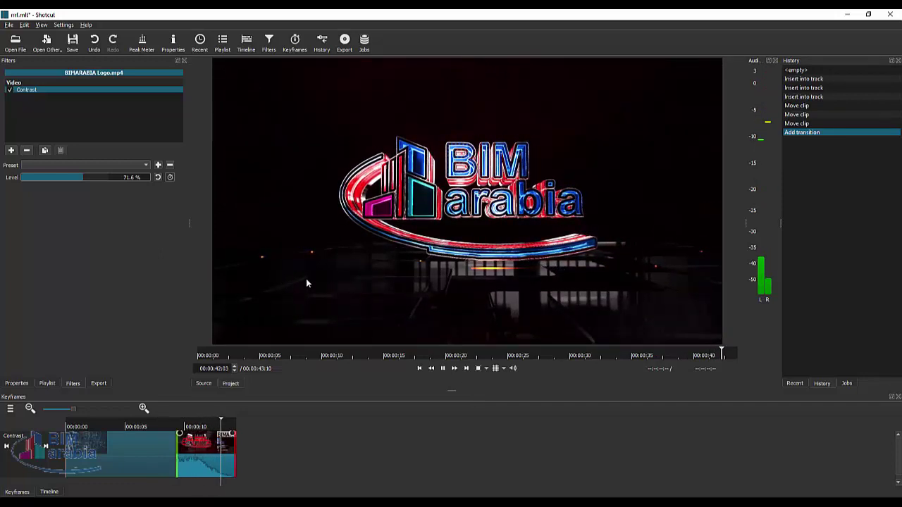
Step: Split the second clip on the timeline at 00:00:21:16
{"action": "left_click", "coordinate": [53, 493]}
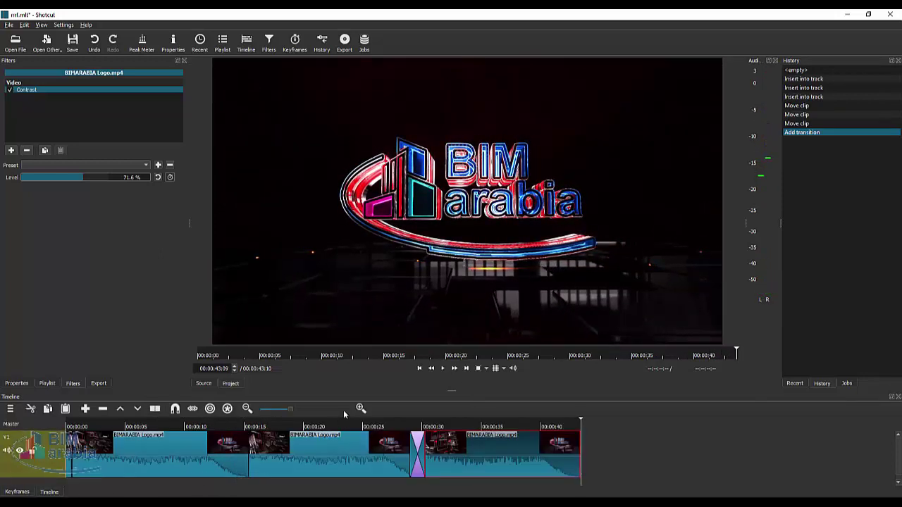
{"action": "left_click", "coordinate": [322, 426]}
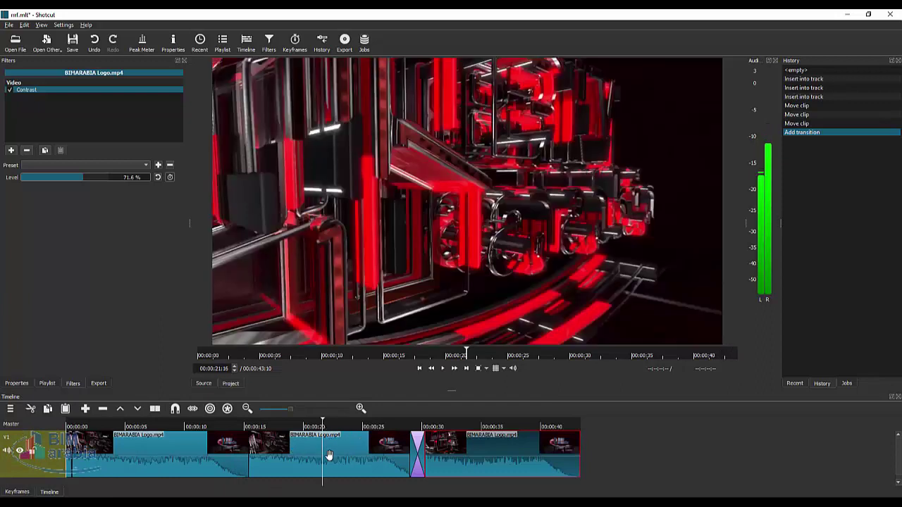
{"action": "right_click", "coordinate": [329, 455]}
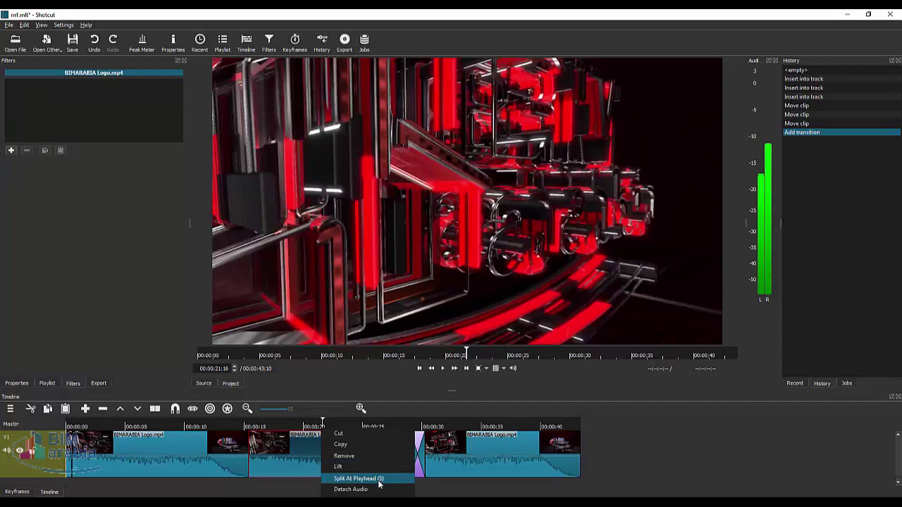
{"action": "left_click", "coordinate": [379, 483]}
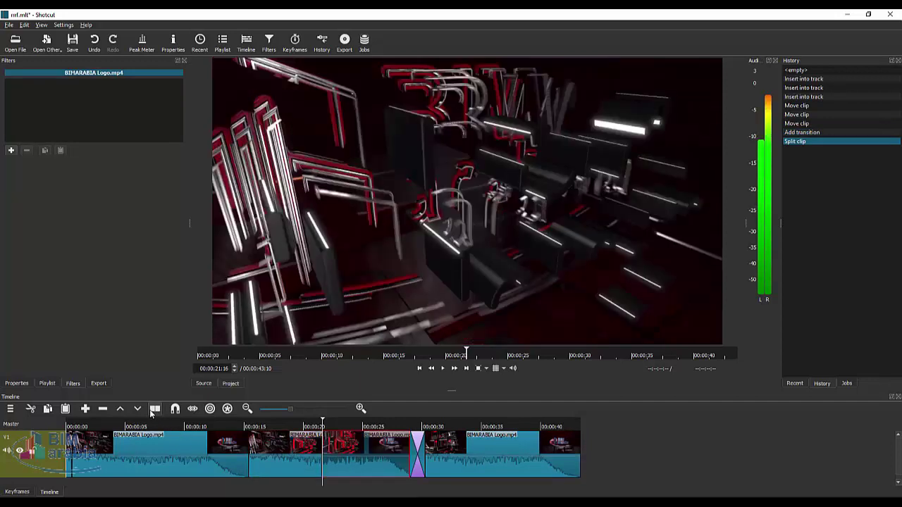
Step: Overlap the second part of the split clip with its first part to create a short transition between them
{"action": "left_click", "coordinate": [300, 444]}
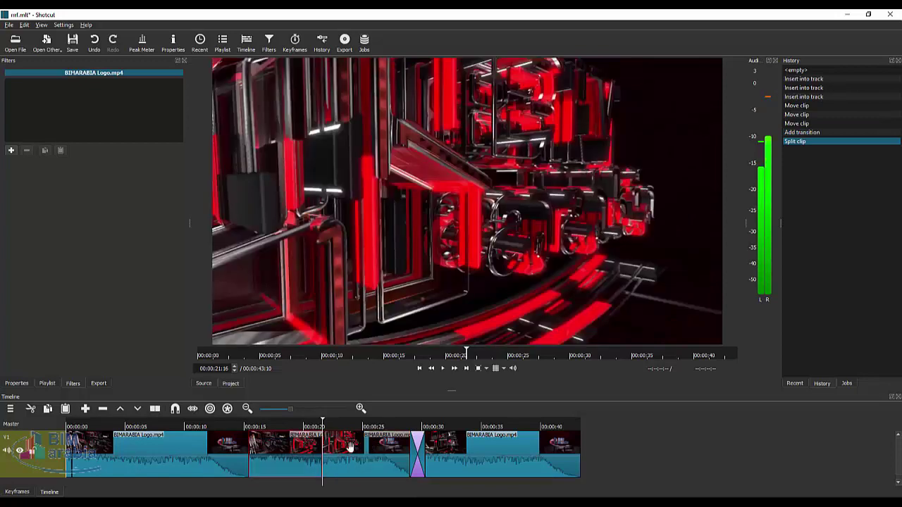
{"action": "left_click", "coordinate": [274, 428]}
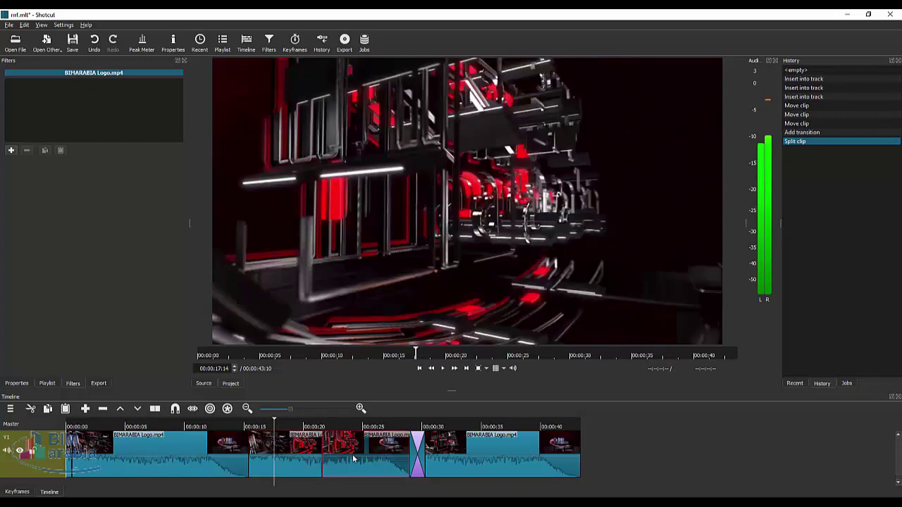
{"action": "left_click_drag", "start_coordinate": [350, 456], "coordinate": [337, 470]}
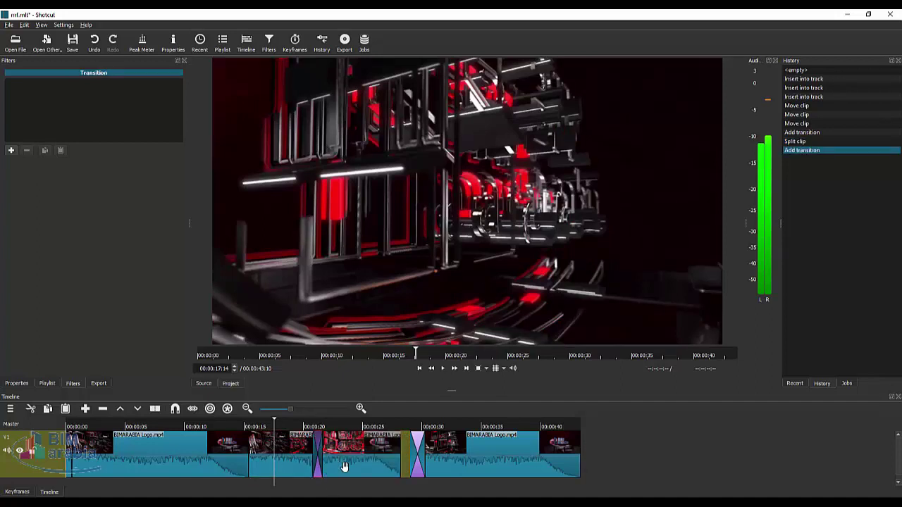
Step: Turn on snapping and close the gaps around the last transition by moving the transition and the final clip
{"action": "left_click", "coordinate": [448, 461]}
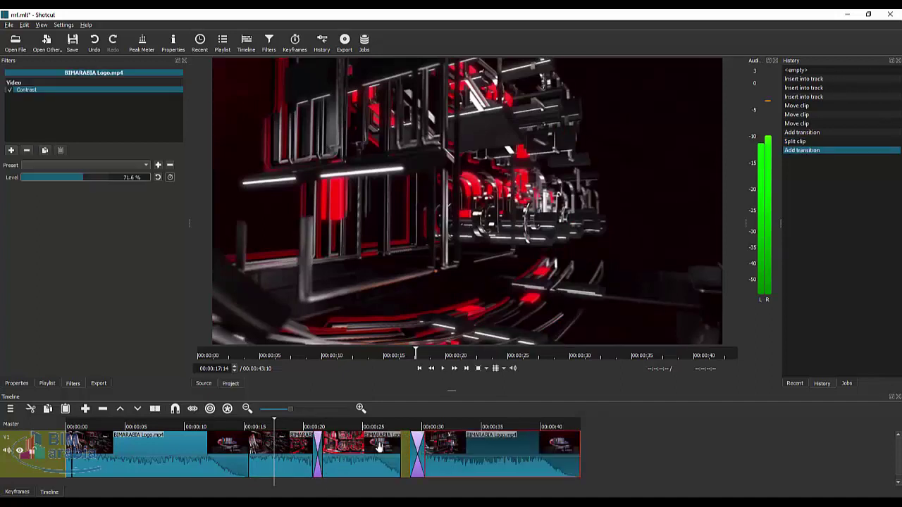
{"action": "mouse_move", "coordinate": [416, 448]}
{"action": "left_mouse_down"}
{"action": "mouse_move", "coordinate": [389, 447]}
{"action": "mouse_move", "coordinate": [411, 448]}
{"action": "left_mouse_up"}
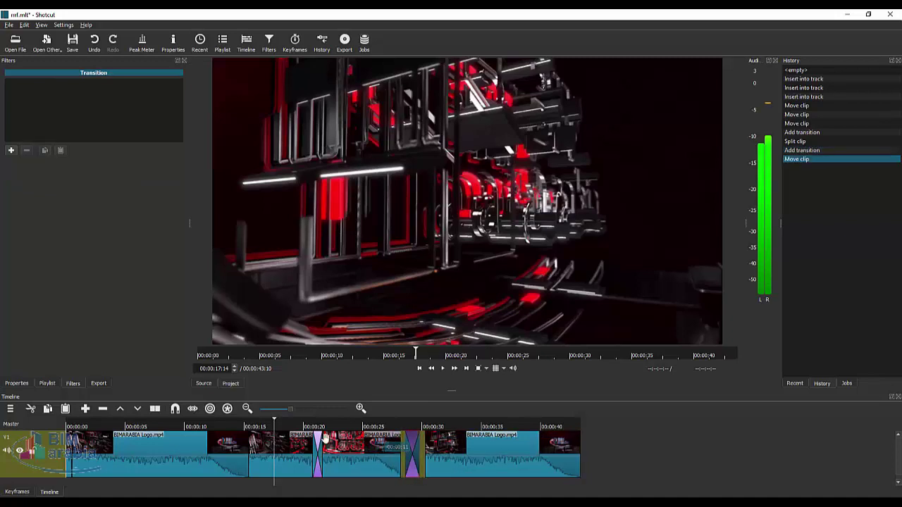
{"action": "left_click", "coordinate": [174, 409]}
{"action": "left_click_drag", "start_coordinate": [409, 462], "coordinate": [436, 466]}
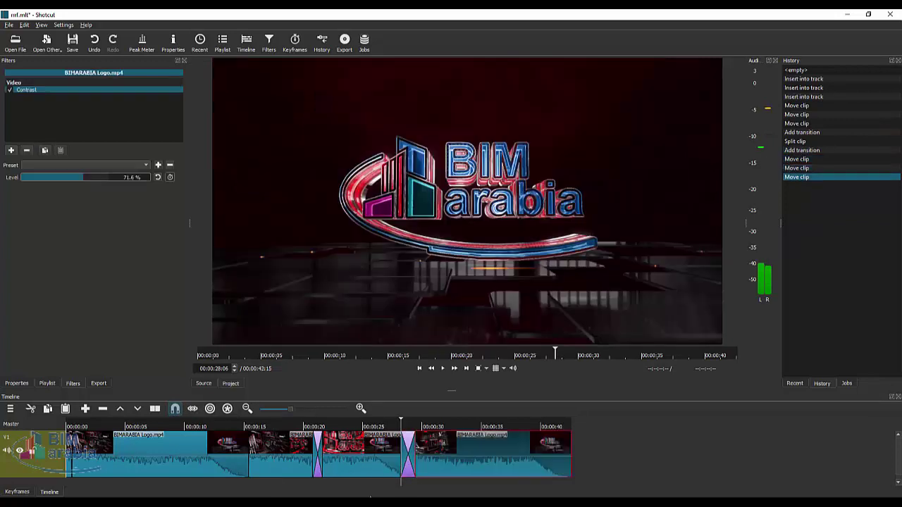
Step: Detach the audio from the first clip onto its own track and select the detached audio clip
{"action": "left_click", "coordinate": [202, 471]}
{"action": "right_click", "coordinate": [201, 466]}
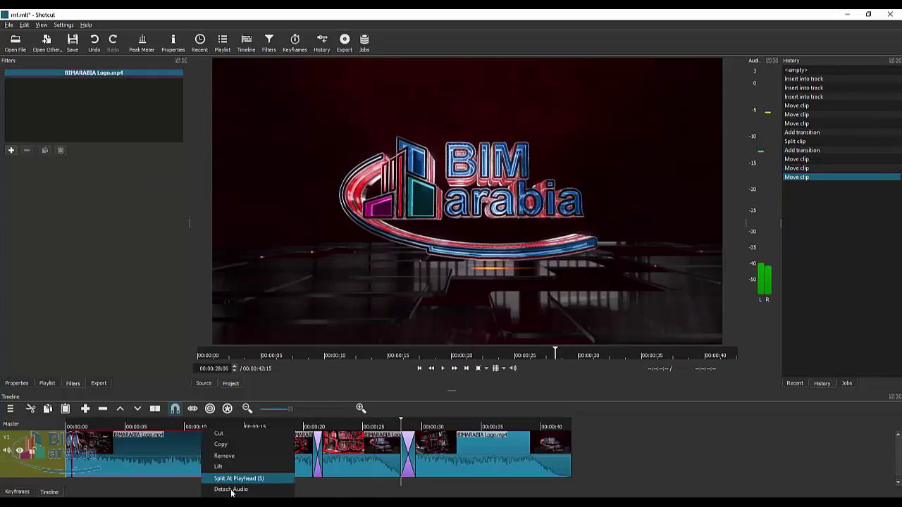
{"action": "left_click", "coordinate": [262, 491]}
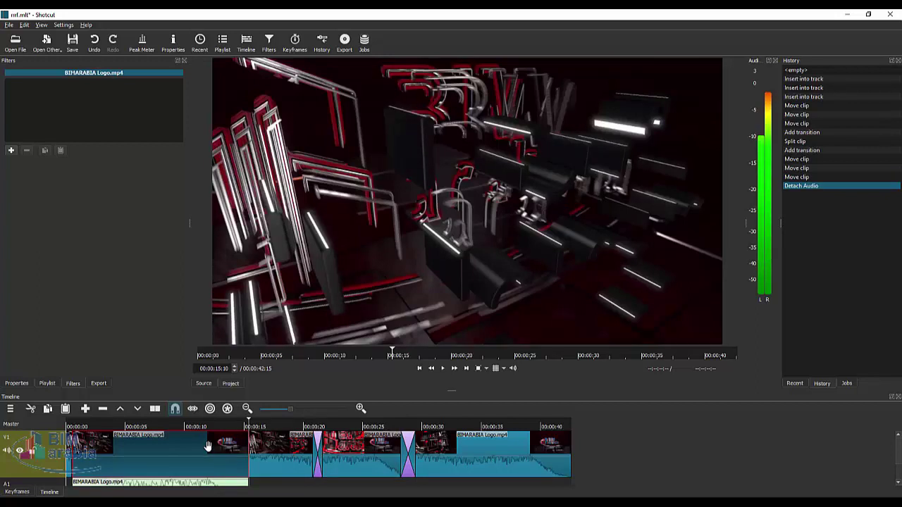
{"action": "left_click", "coordinate": [215, 489]}
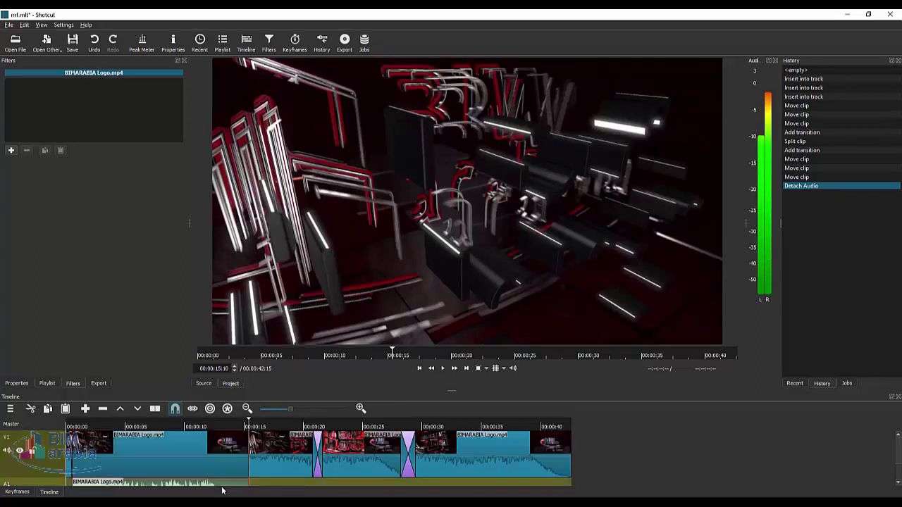